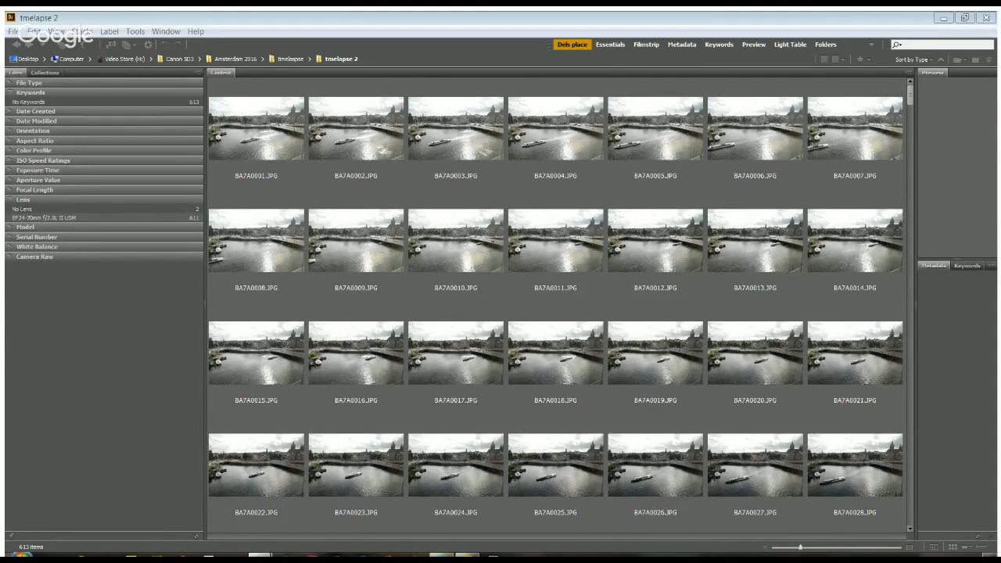
- Look through the timelapse image sequence from the first frame, BA7A0001.JPG, to the last frame, BA7A0611.JPG
{"action": "left_click", "coordinate": [267, 132]}
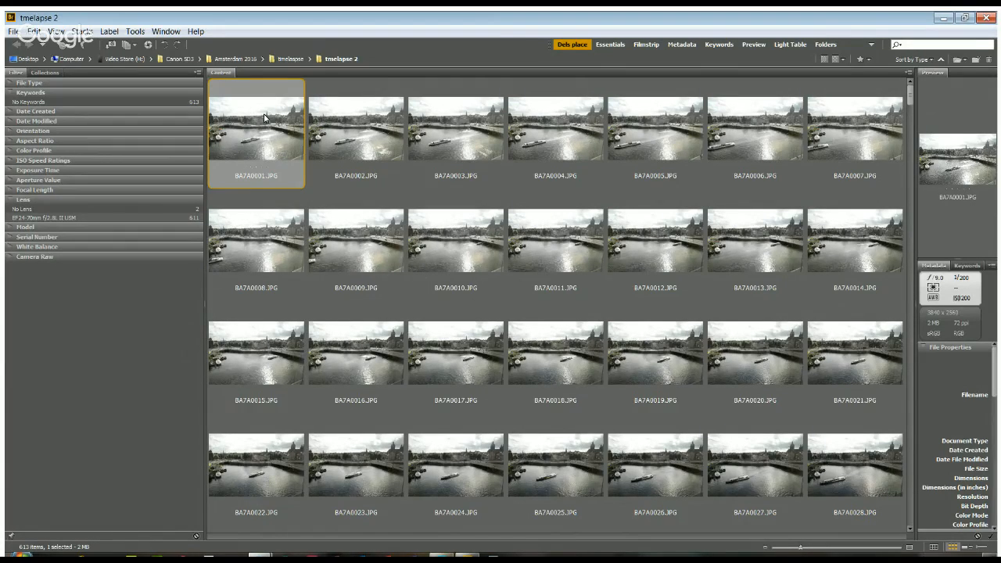
{"action": "double_click", "coordinate": [296, 150]}
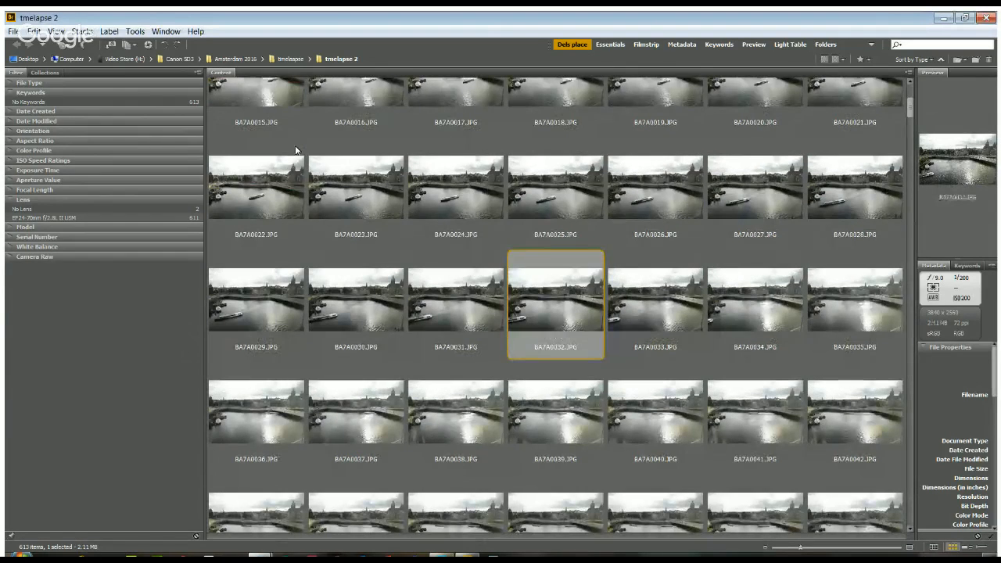
{"action": "scroll", "coordinate": [293, 140], "scroll_direction": "up", "scroll_amount": 3}
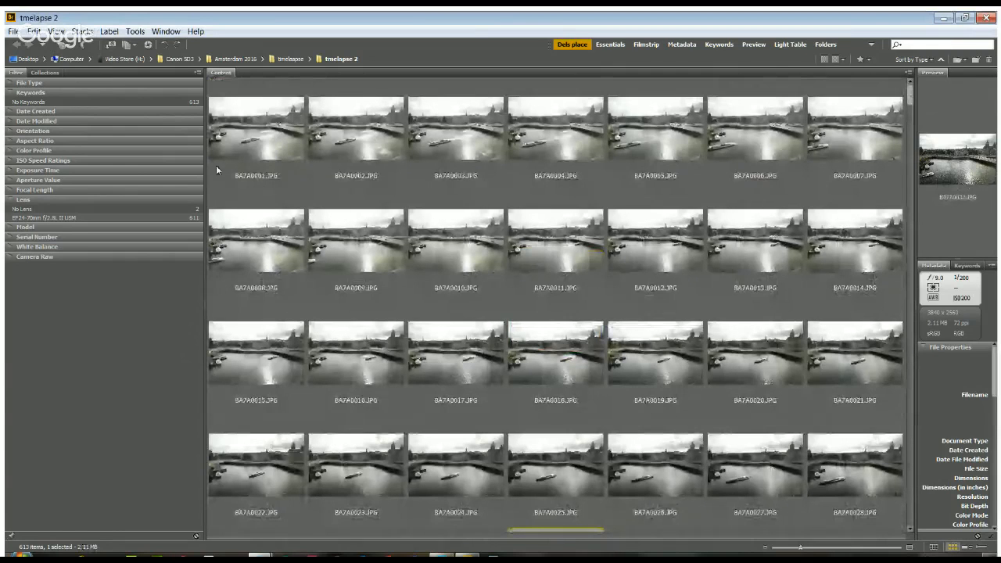
{"action": "left_click", "coordinate": [258, 179]}
{"action": "scroll", "coordinate": [728, 308], "scroll_direction": "down", "scroll_amount": 5}
{"action": "scroll", "coordinate": [728, 308], "scroll_direction": "down", "scroll_amount": 10}
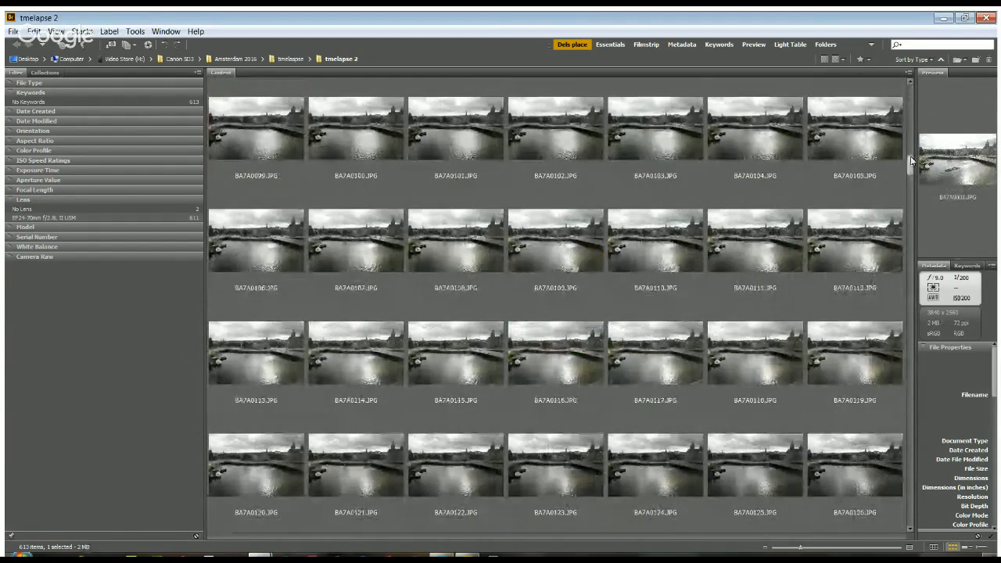
{"action": "left_click_drag", "start_coordinate": [910, 171], "coordinate": [910, 538]}
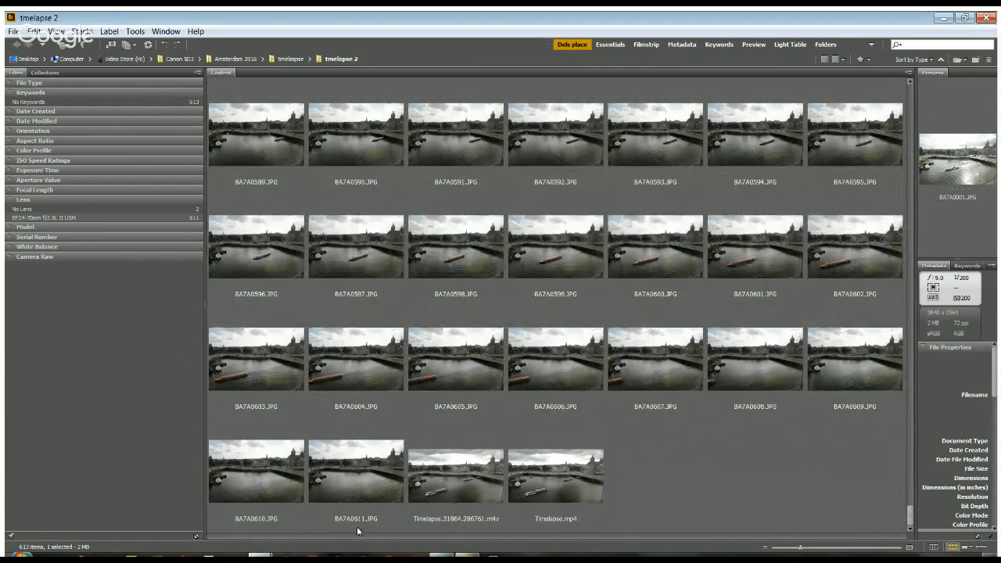
{"action": "left_click", "coordinate": [474, 483]}
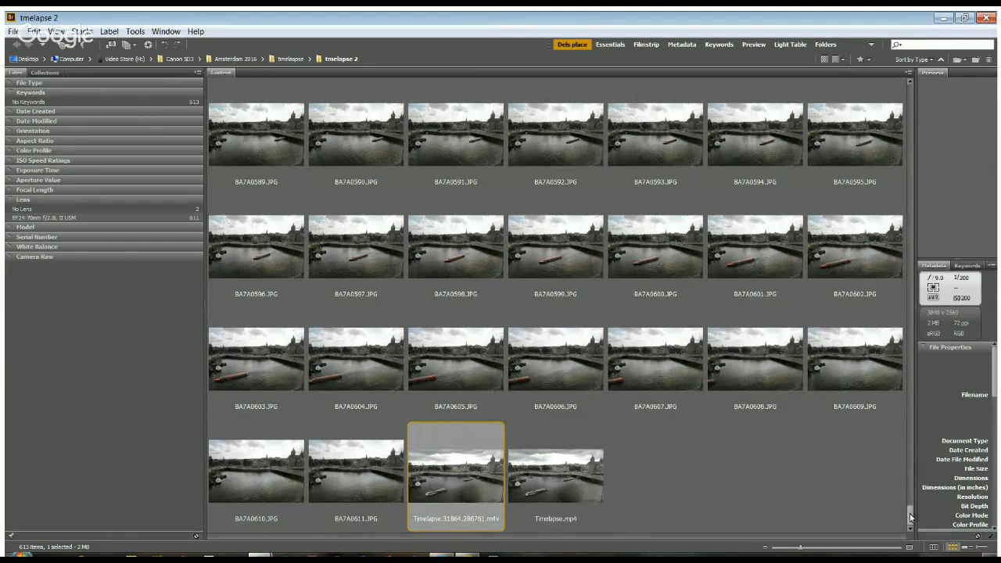
{"action": "key", "text": "Left"}
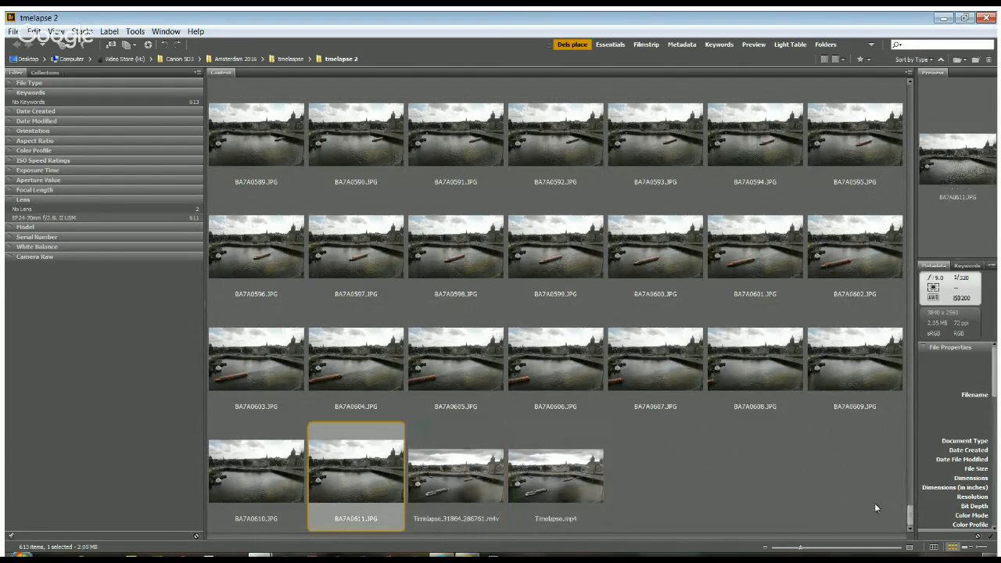
{"action": "left_click_drag", "start_coordinate": [909, 523], "coordinate": [933, 100]}
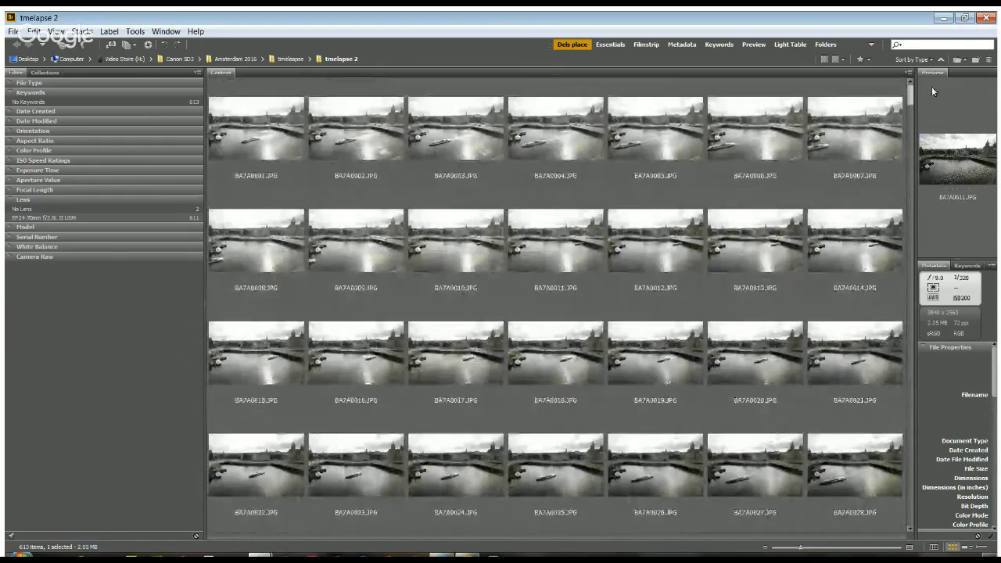
{"action": "left_click", "coordinate": [272, 144]}
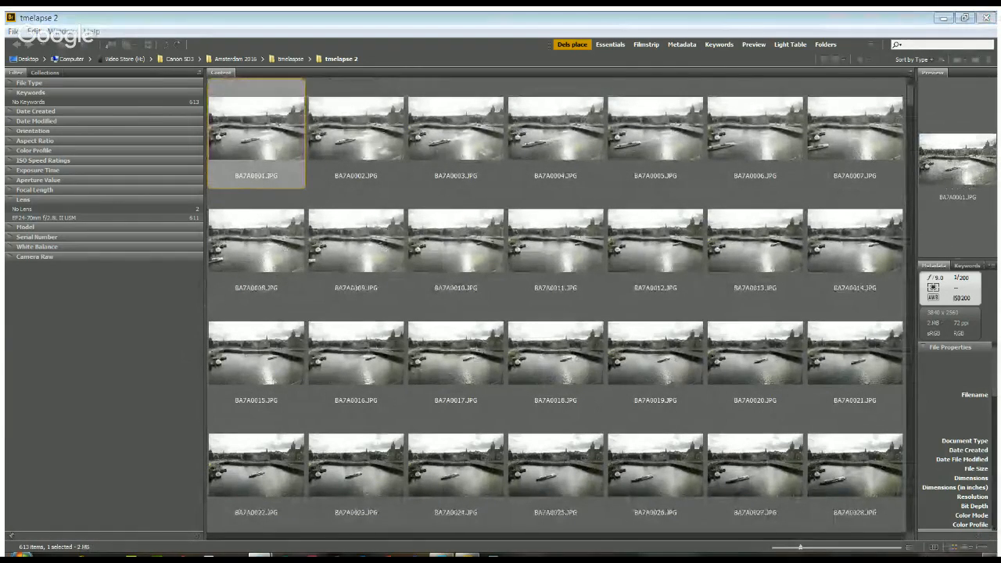
- Compare the brightness of the frames across the sequence, previewing BA7A0215.JPG and the first frame BA7A0001.JPG
{"action": "scroll", "coordinate": [610, 289], "scroll_direction": "down", "scroll_amount": 1}
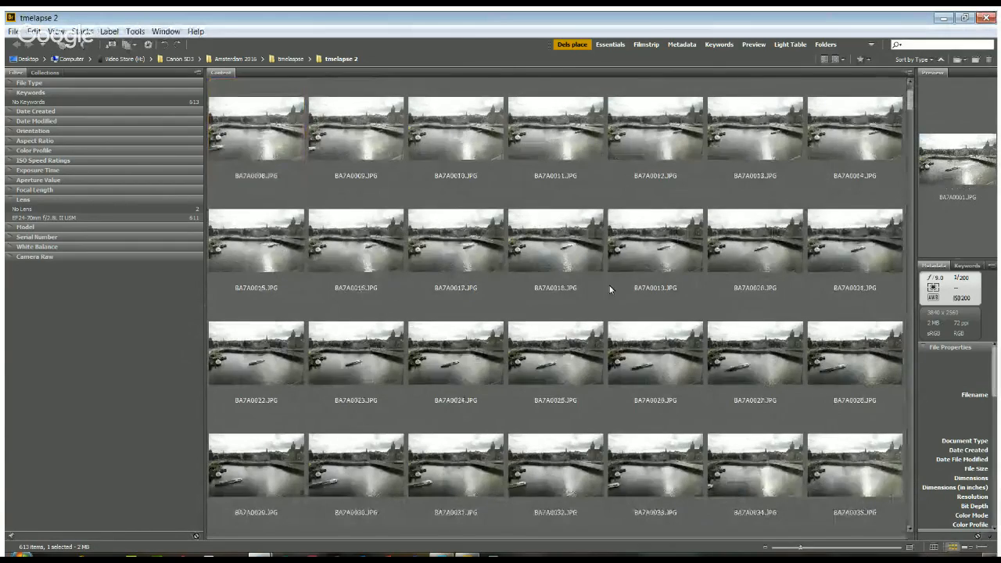
{"action": "scroll", "coordinate": [611, 290], "scroll_direction": "down", "scroll_amount": 20}
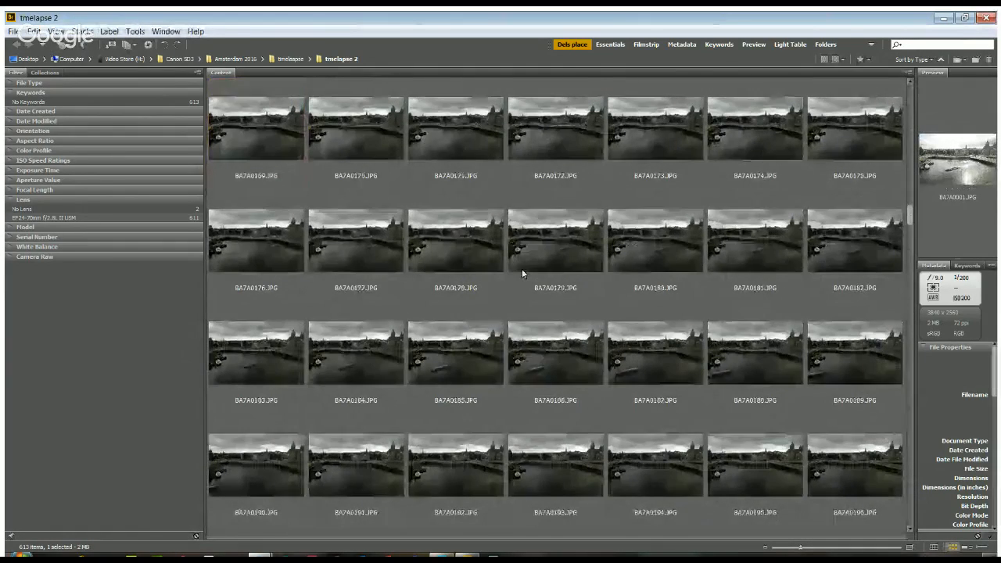
{"action": "scroll", "coordinate": [522, 270], "scroll_direction": "down", "scroll_amount": 4}
{"action": "left_click", "coordinate": [669, 338]}
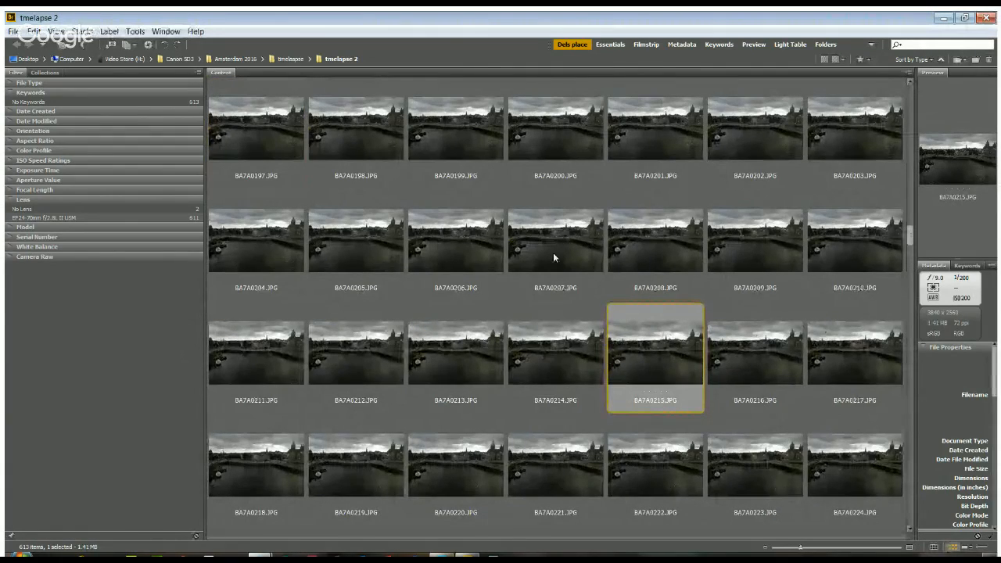
{"action": "scroll", "coordinate": [607, 362], "scroll_direction": "up", "scroll_amount": 11}
{"action": "scroll", "coordinate": [608, 356], "scroll_direction": "up", "scroll_amount": 17}
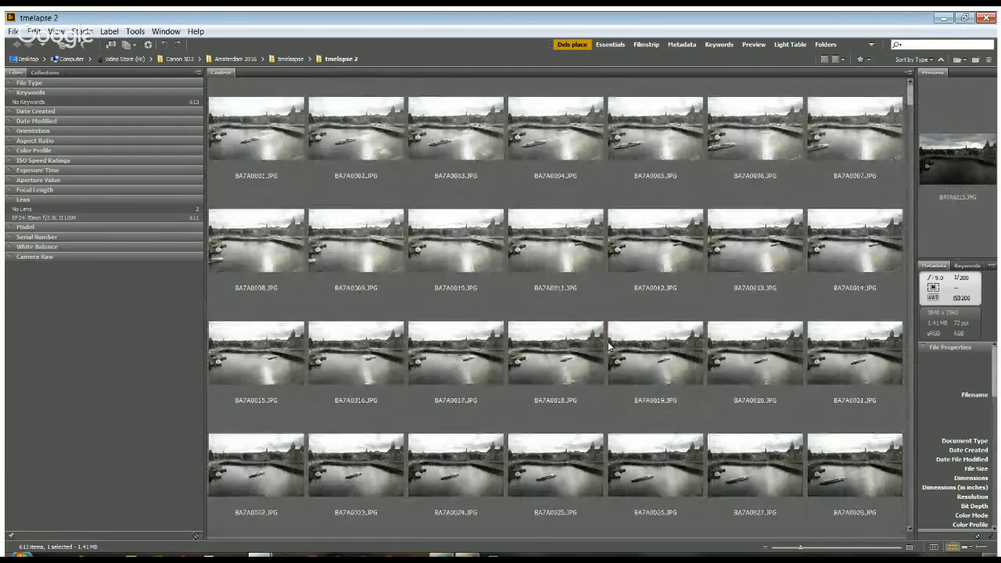
{"action": "left_click", "coordinate": [278, 127]}
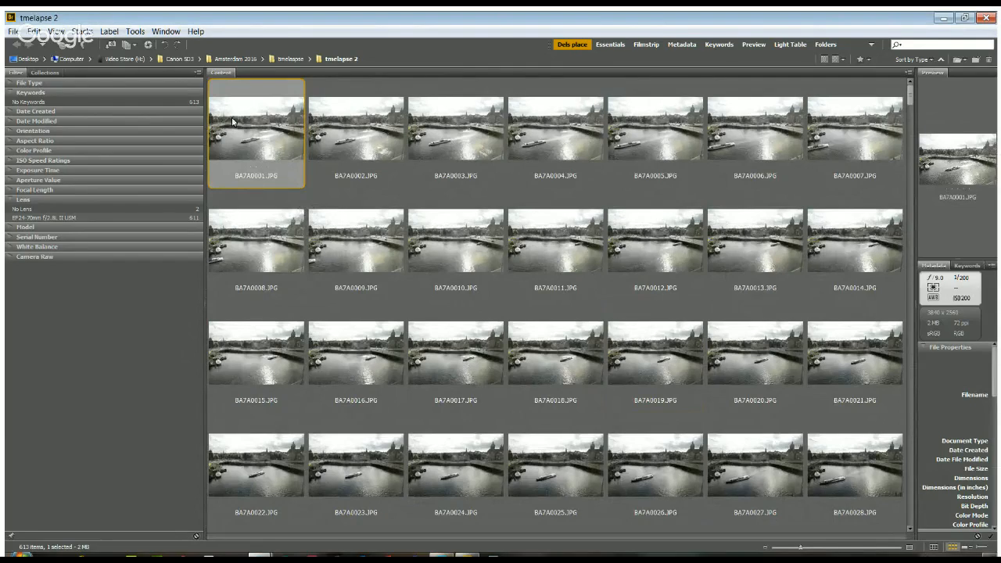
{"action": "scroll", "coordinate": [738, 386], "scroll_direction": "down", "scroll_amount": 10}
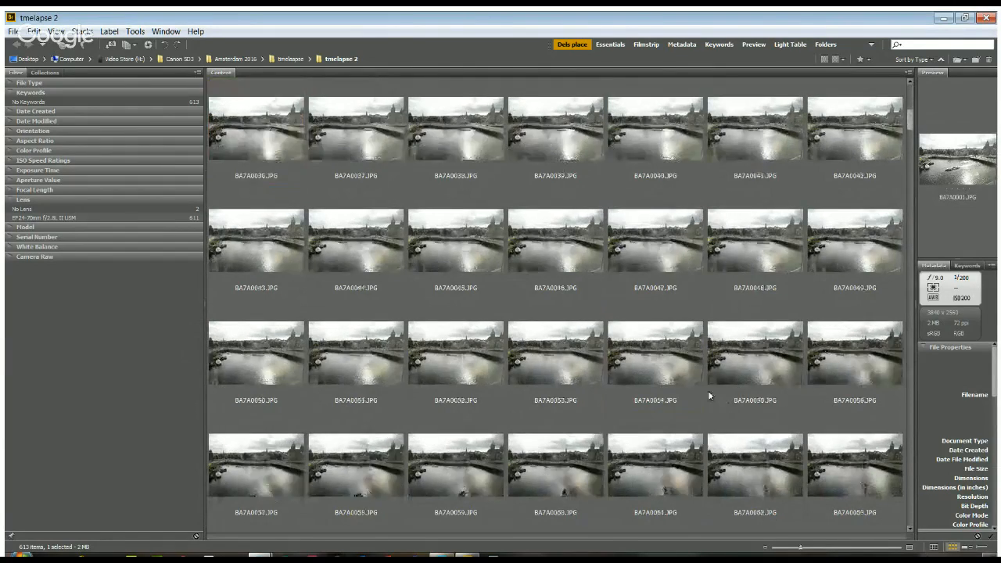
{"action": "scroll", "coordinate": [687, 376], "scroll_direction": "down", "scroll_amount": 3}
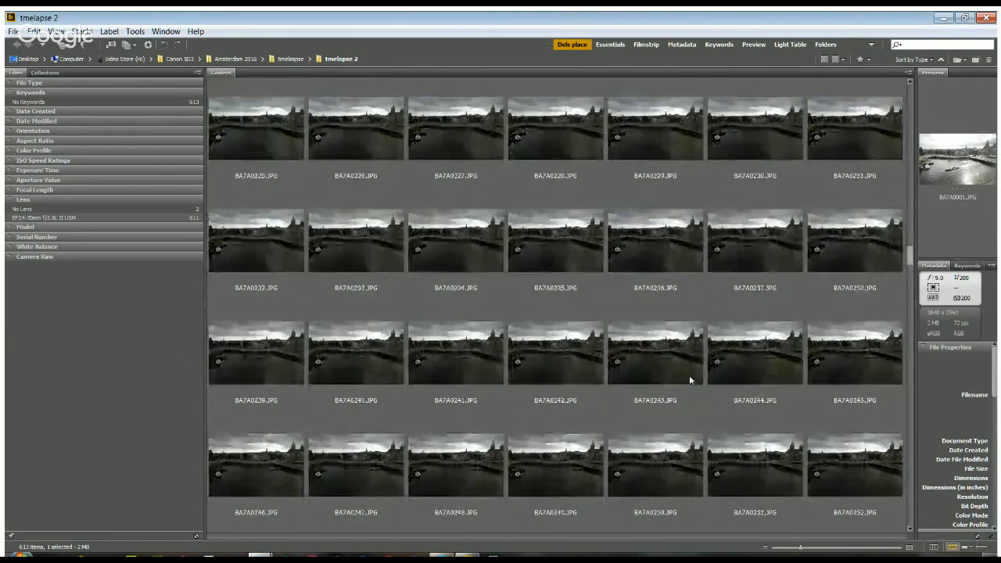
{"action": "scroll", "coordinate": [684, 367], "scroll_direction": "up", "scroll_amount": 10}
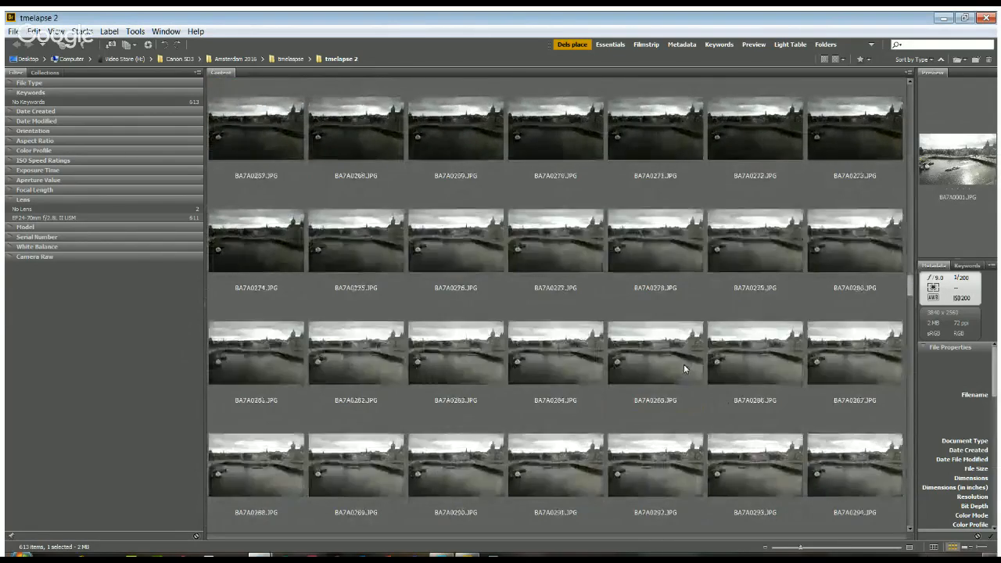
{"action": "scroll", "coordinate": [682, 364], "scroll_direction": "up", "scroll_amount": 6}
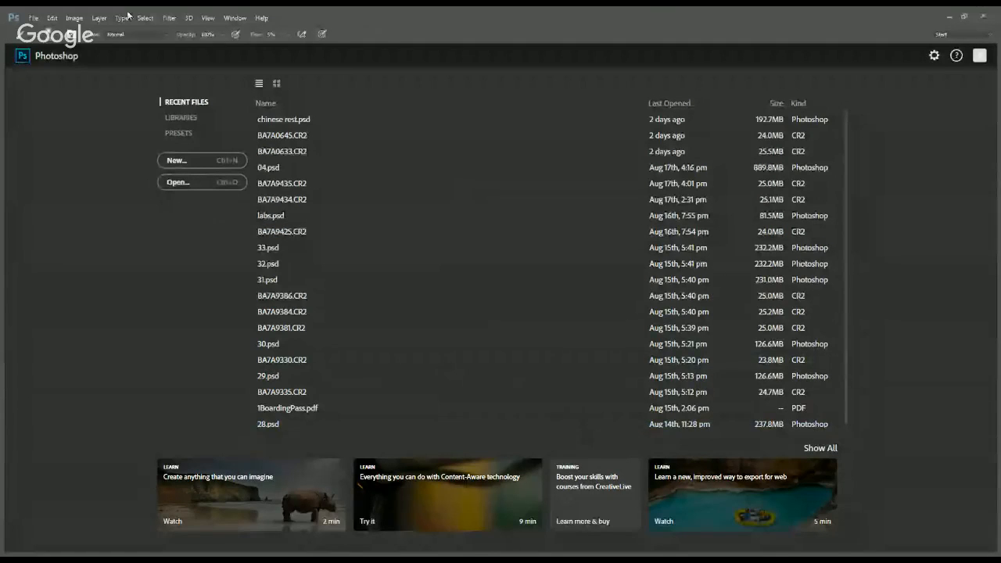
- In Photoshop, create a new document and start a video timeline for it
{"action": "left_click", "coordinate": [34, 18]}
{"action": "left_click", "coordinate": [46, 29]}
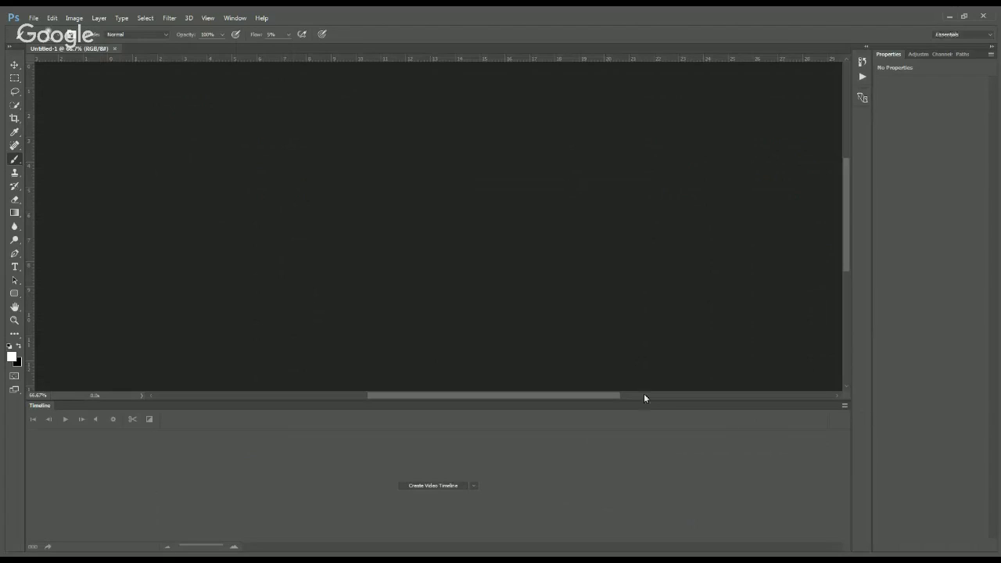
{"action": "left_click_drag", "start_coordinate": [656, 400], "coordinate": [657, 475]}
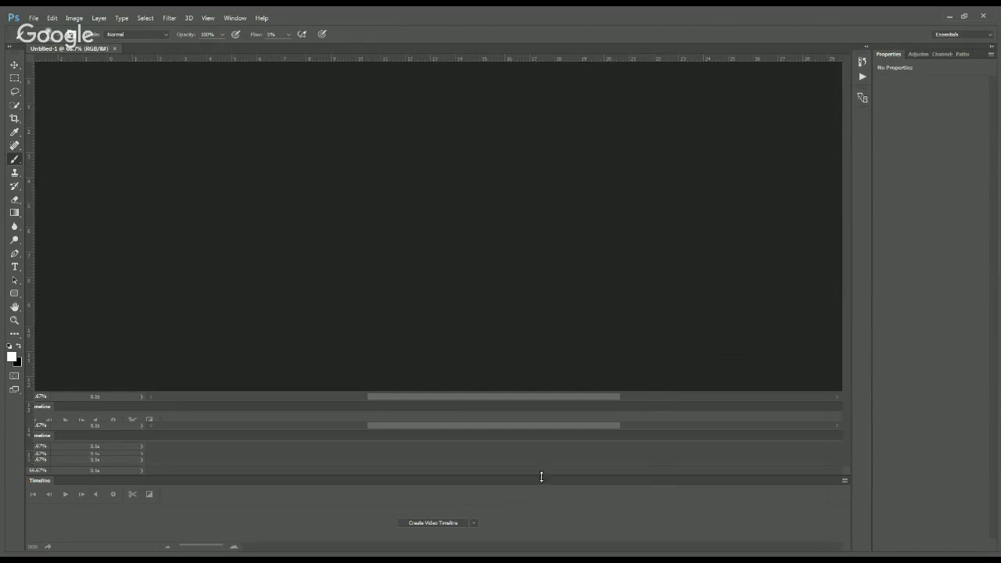
{"action": "left_click_drag", "start_coordinate": [526, 475], "coordinate": [521, 369]}
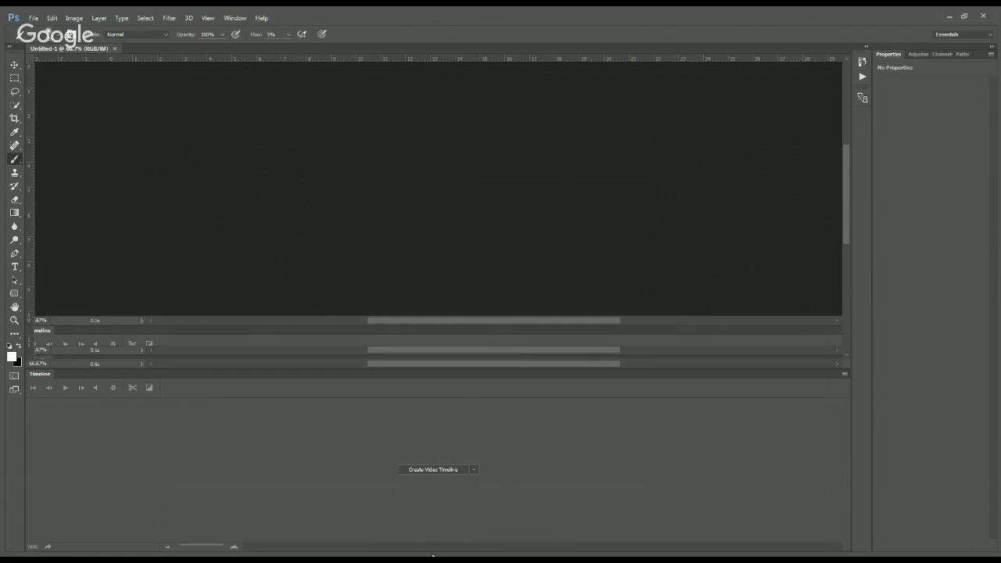
{"action": "left_click", "coordinate": [435, 469]}
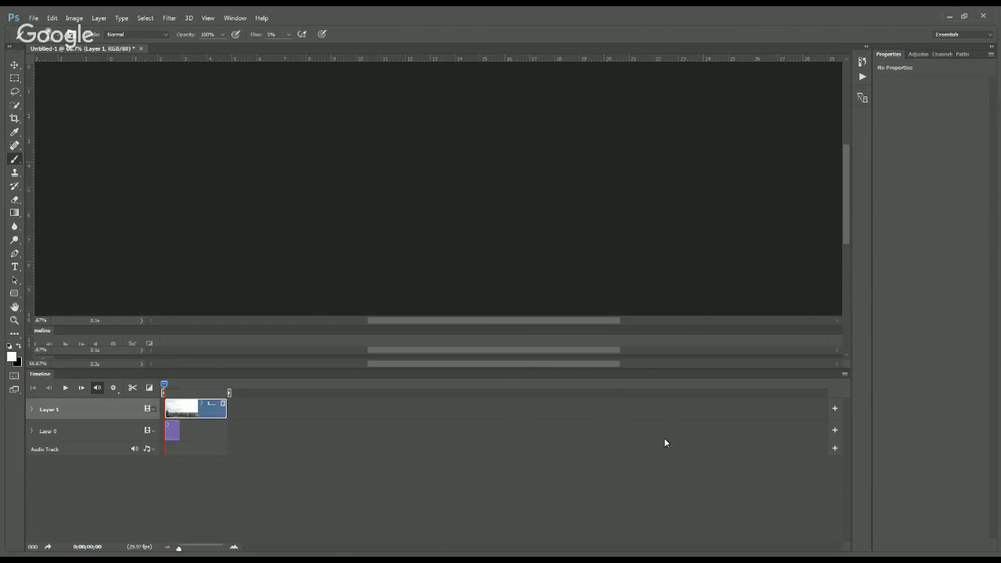
- Scale the timelapse clip on Layer 1 with Free Transform to fit the canvas, about 26.65 in wide and 15.03 in high
{"action": "key", "text": "ctrl+minus"}
{"action": "key", "text": "ctrl+minus"}
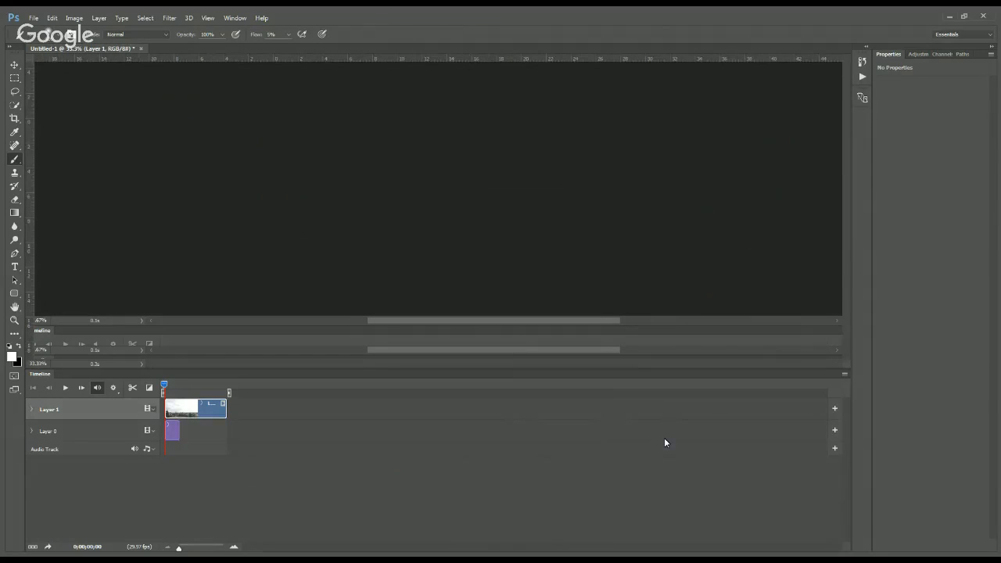
{"action": "key", "text": "ctrl+minus"}
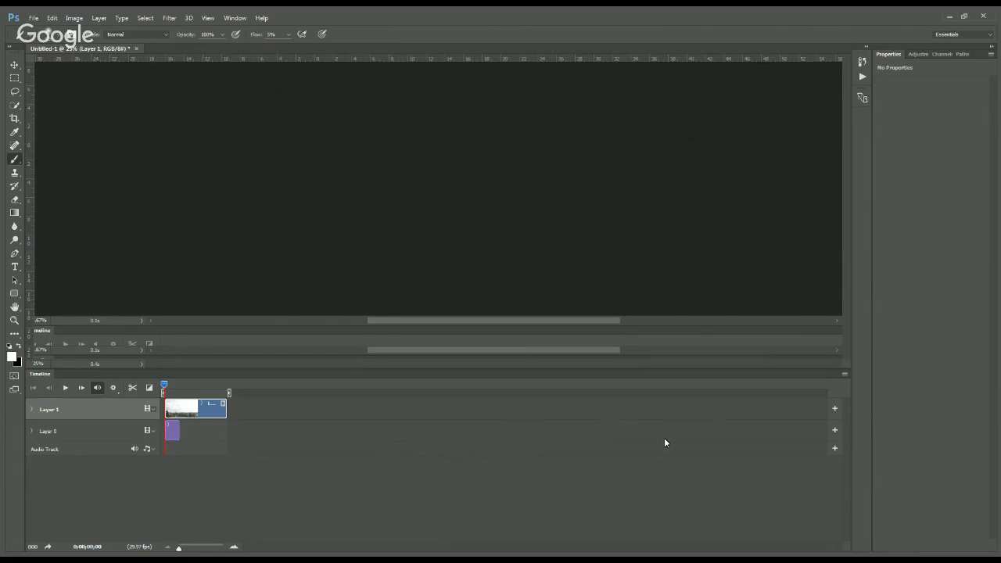
{"action": "key", "text": "ctrl+minus"}
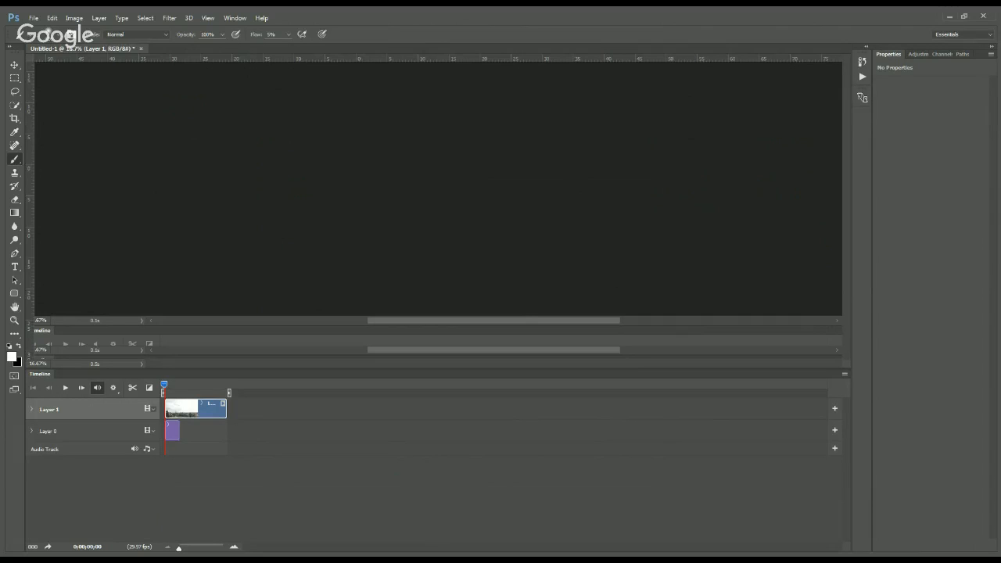
{"action": "key", "text": "ctrl+t"}
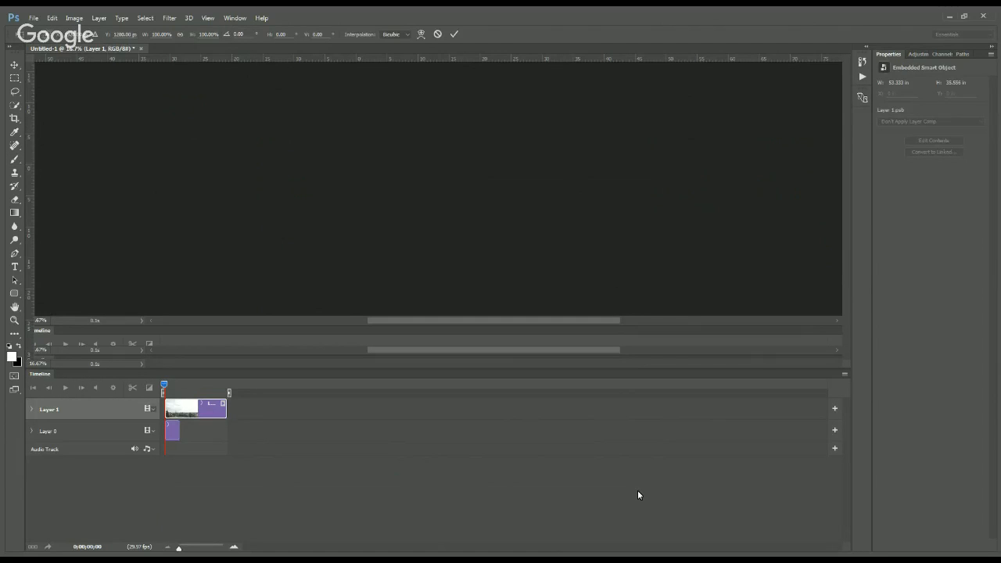
{"action": "key", "text": "ctrl+minus"}
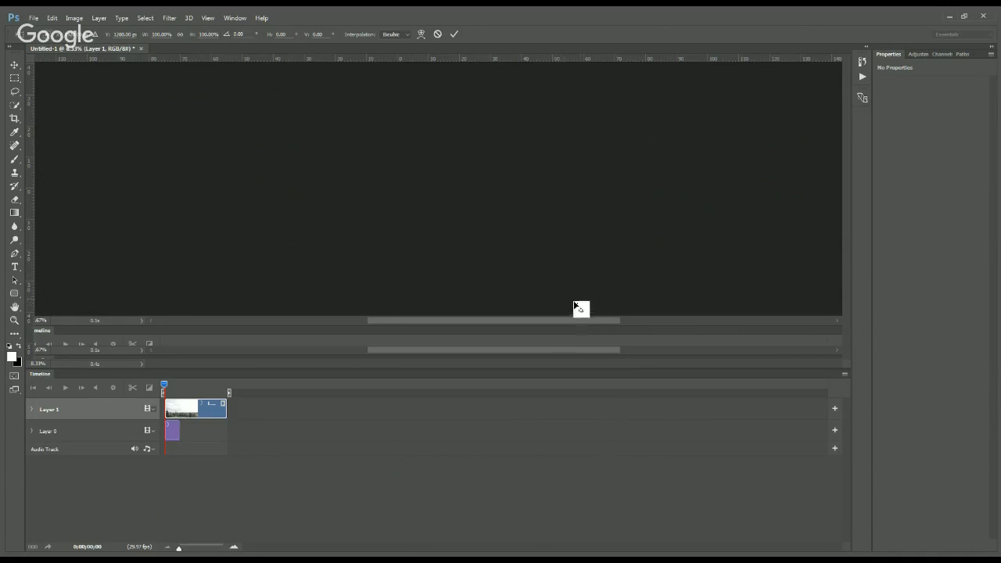
{"action": "left_click_drag", "start_coordinate": [561, 299], "coordinate": [447, 250]}
{"action": "key", "text": "Return"}
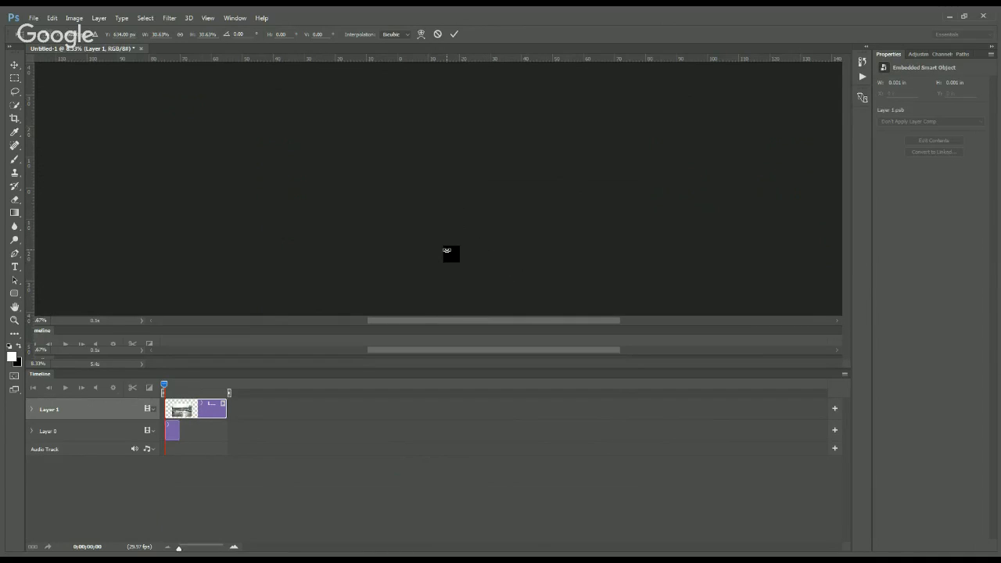
{"action": "key", "text": "ctrl+0"}
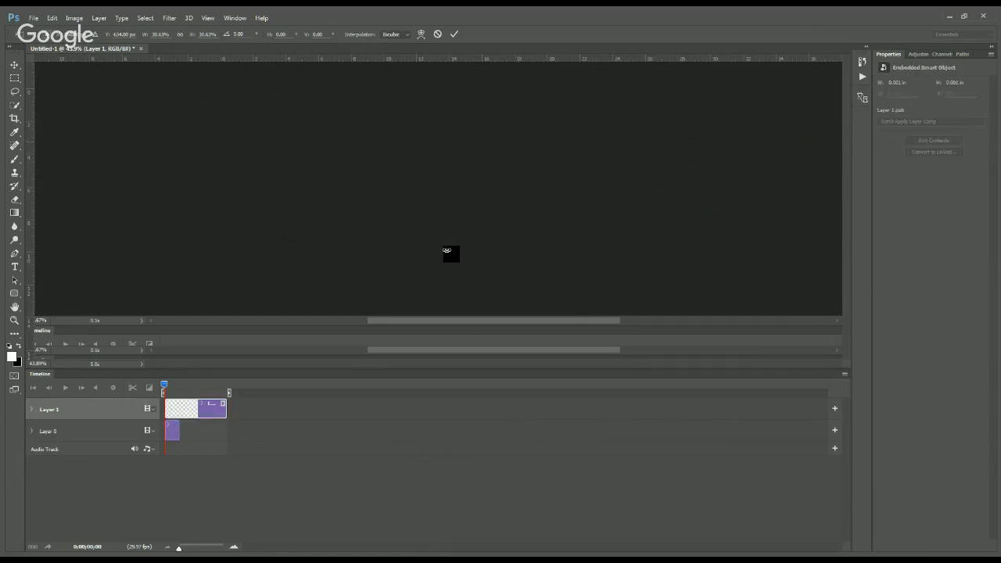
{"action": "left_click_drag", "start_coordinate": [542, 178], "coordinate": [655, 212]}
{"action": "left_click", "coordinate": [455, 34]}
{"action": "key", "text": "b"}
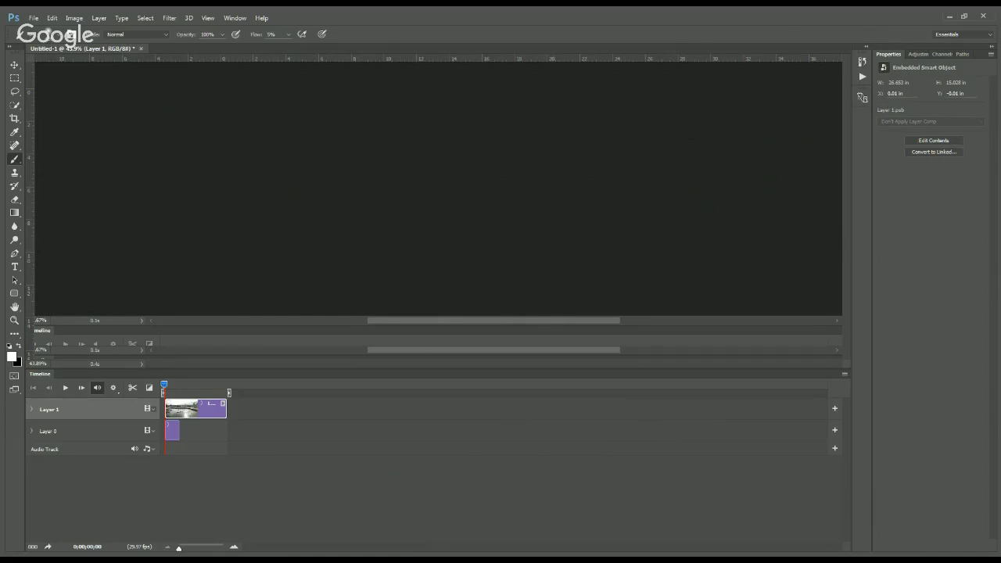
- Widen the clip on Layer 1 slightly with Free Transform, to a width of about 27.35 in
{"action": "left_click", "coordinate": [172, 431]}
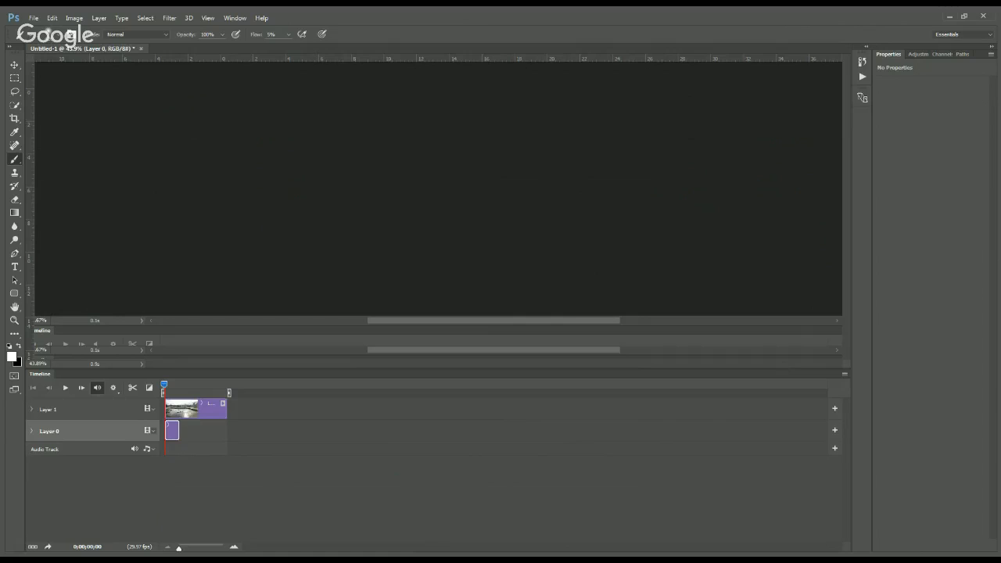
{"action": "left_click", "coordinate": [198, 410]}
{"action": "key", "text": "ctrl+t"}
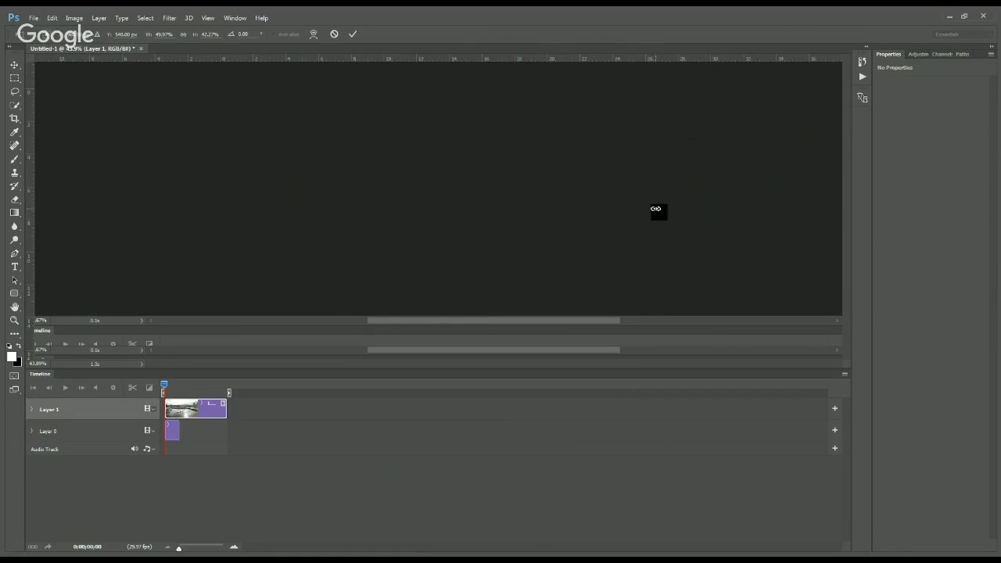
{"action": "left_click_drag", "start_coordinate": [655, 209], "coordinate": [661, 209]}
{"action": "left_click", "coordinate": [352, 33]}
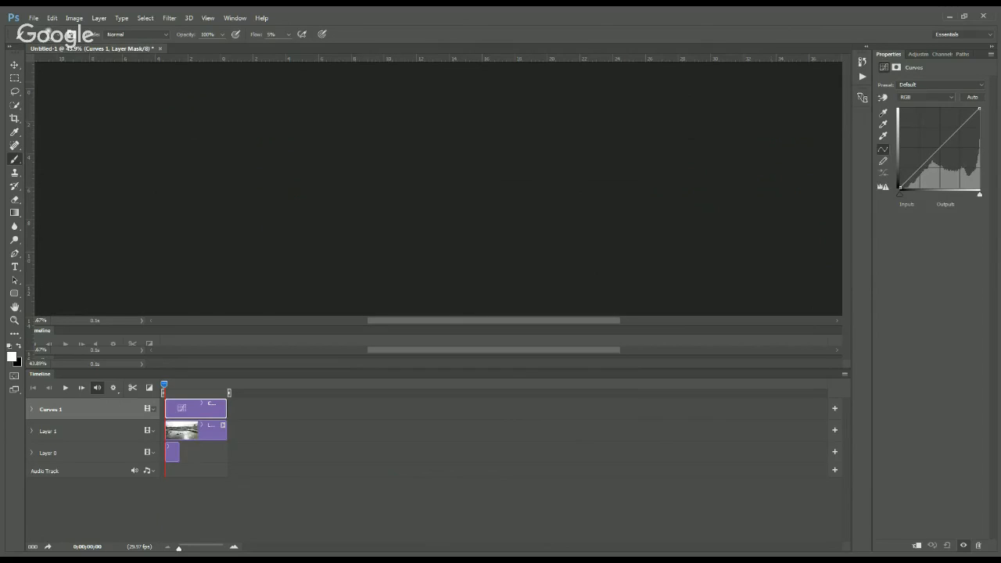
- Darken the highlights on the Curves 1 adjustment layer, lowering the output at input 255 to 218 with the on-image adjustment tool
{"action": "left_click", "coordinate": [883, 98]}
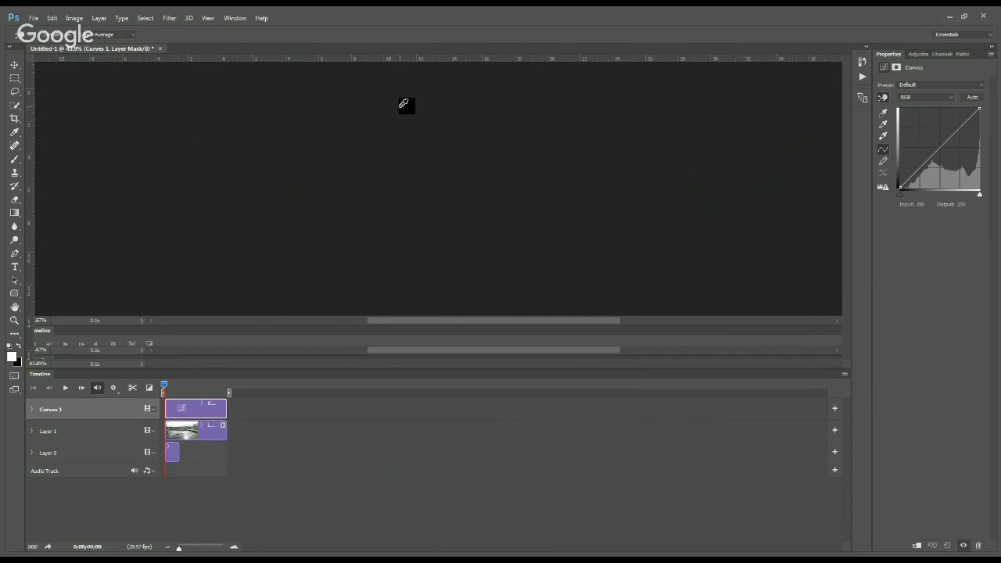
{"action": "left_click_drag", "start_coordinate": [397, 103], "coordinate": [392, 126]}
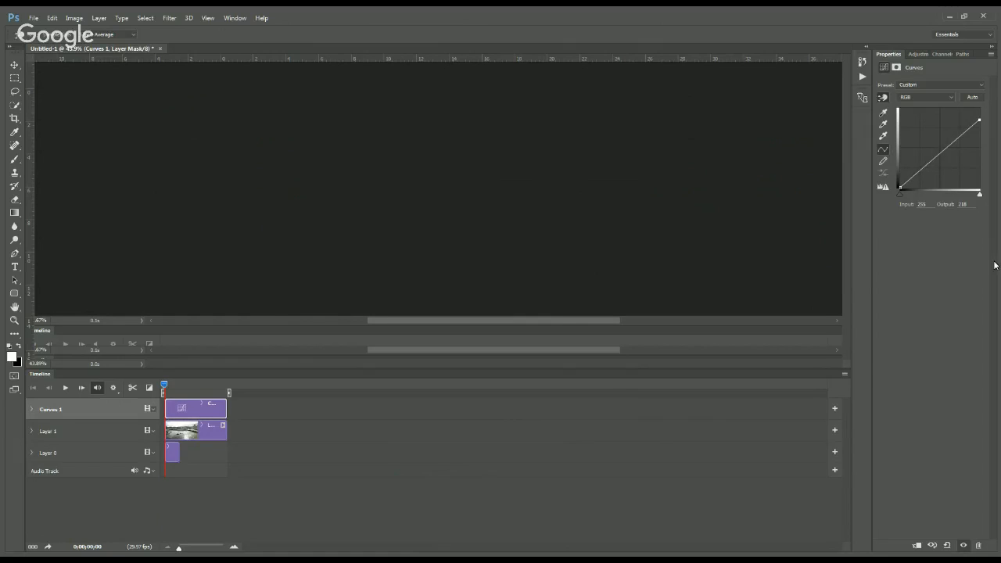
{"action": "key", "text": "b"}
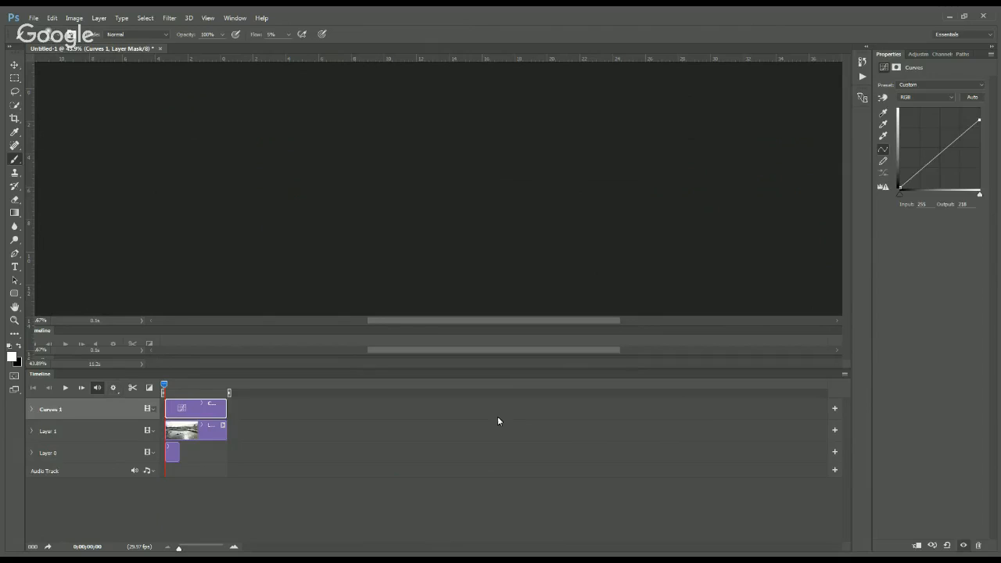
- Switch to Layer 1, and return to the Curves 1 adjustment layer in the timeline
{"action": "left_click", "coordinate": [365, 456]}
{"action": "left_click", "coordinate": [92, 426]}
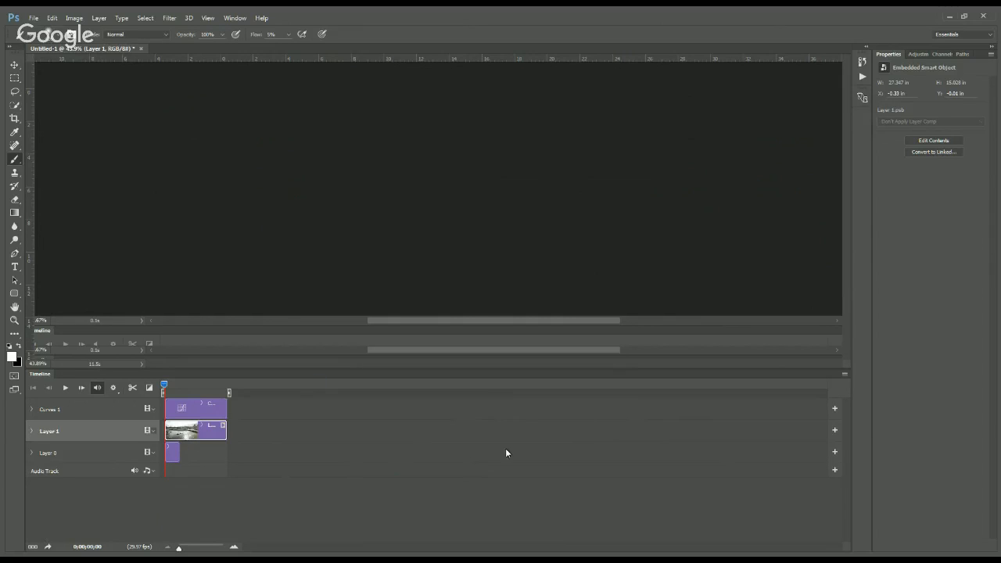
{"action": "left_click", "coordinate": [51, 409]}
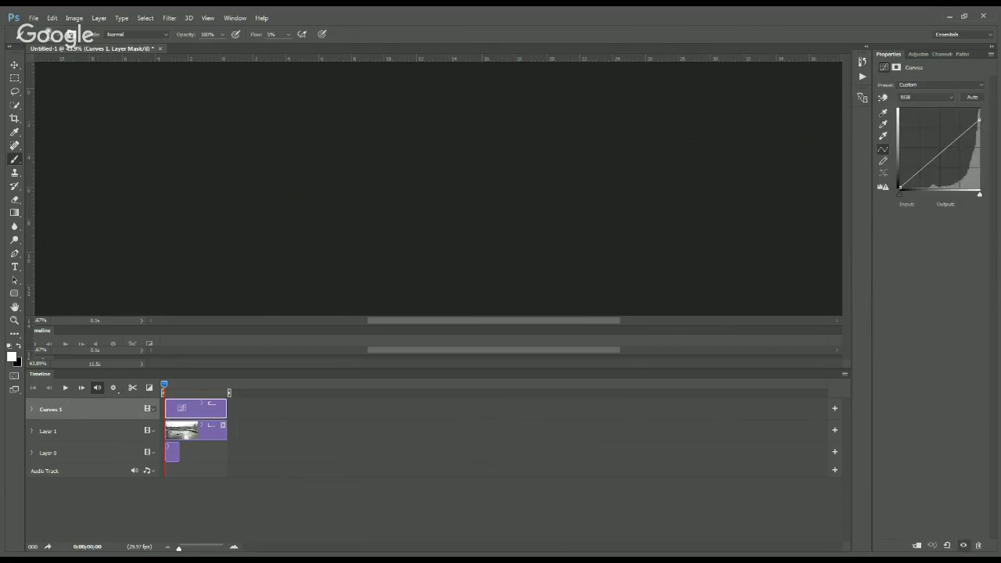